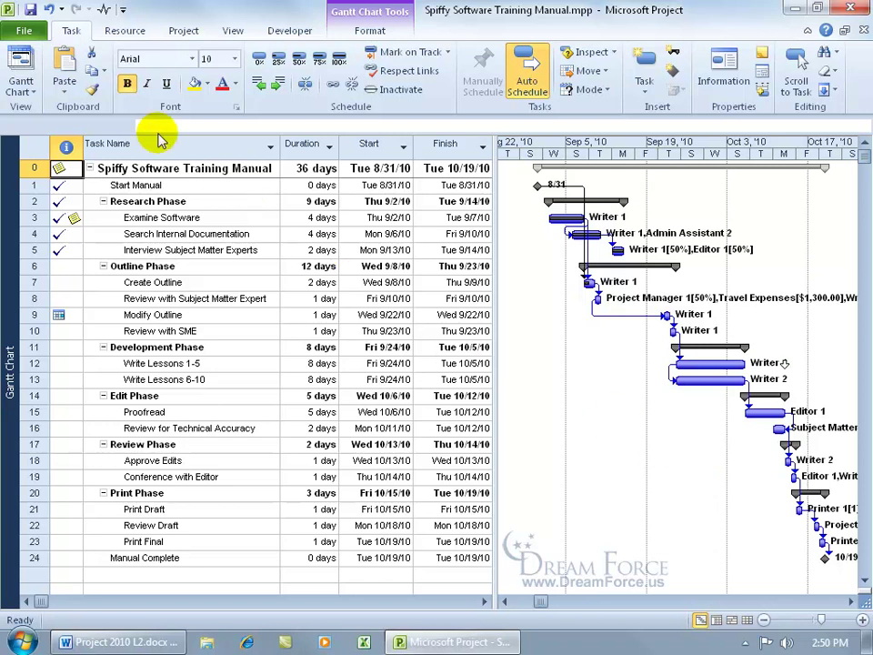
Review the project statistics, then set a baseline for the entire project.
click(105, 11)
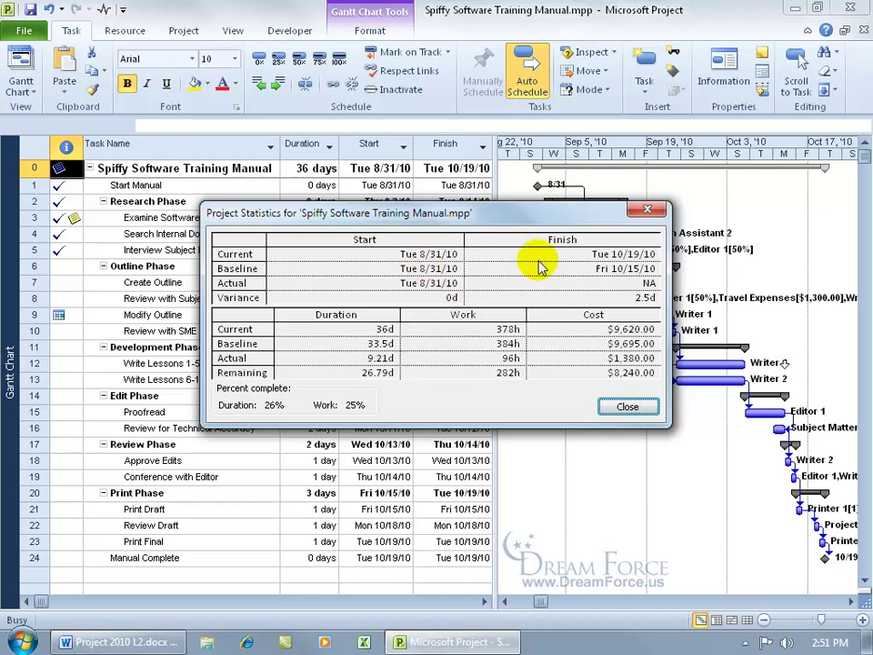
click(649, 210)
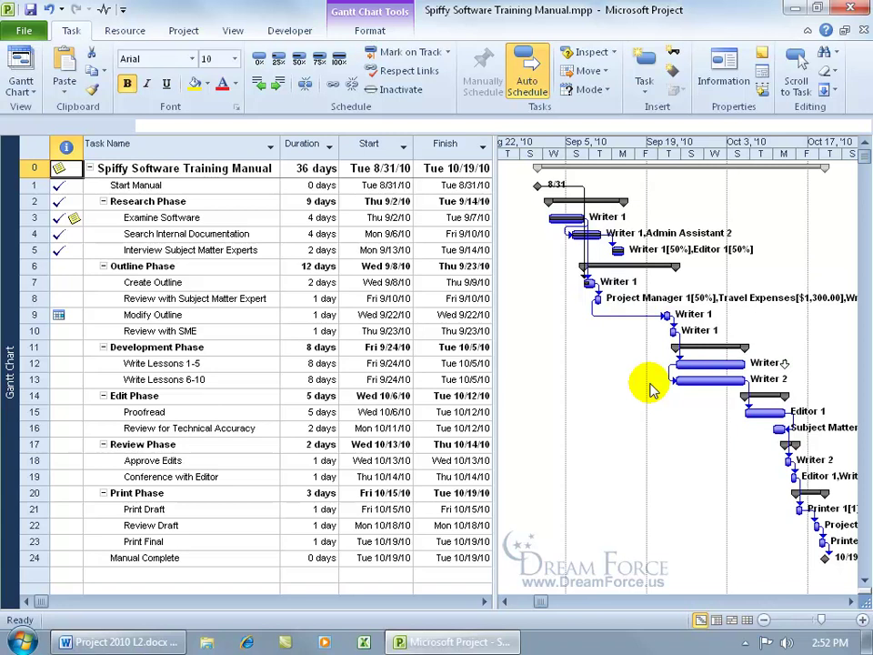
click(182, 30)
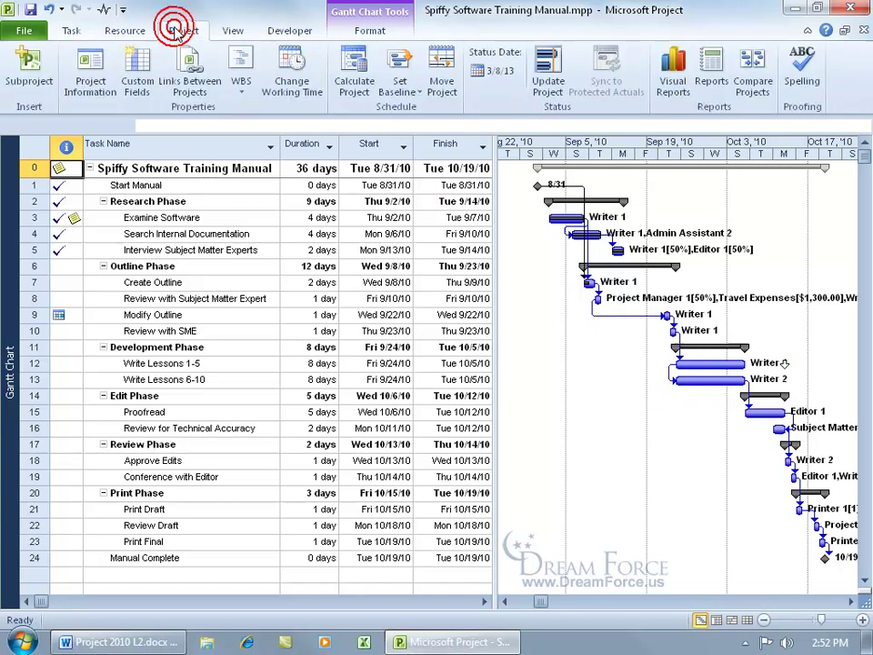
click(402, 92)
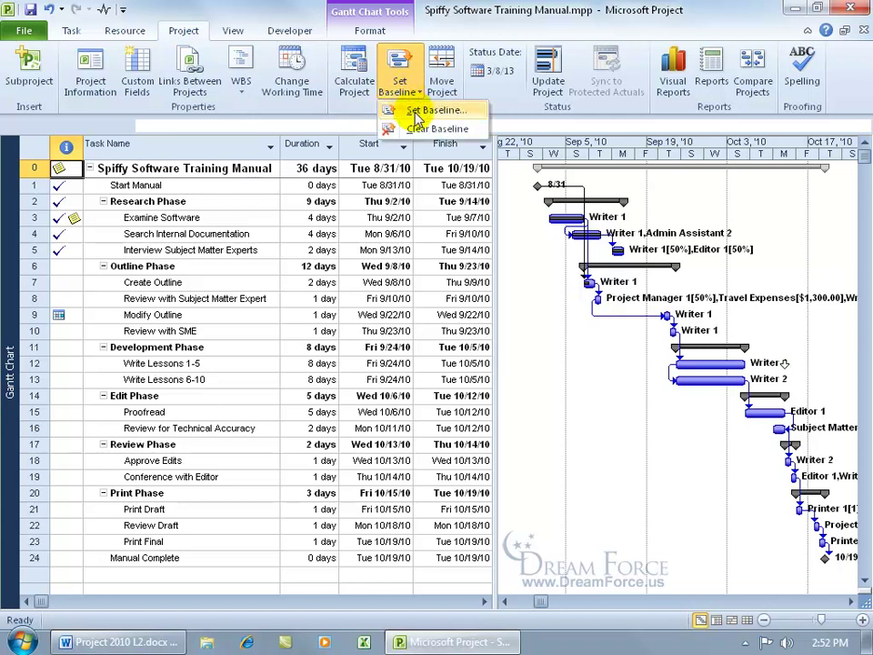
click(428, 110)
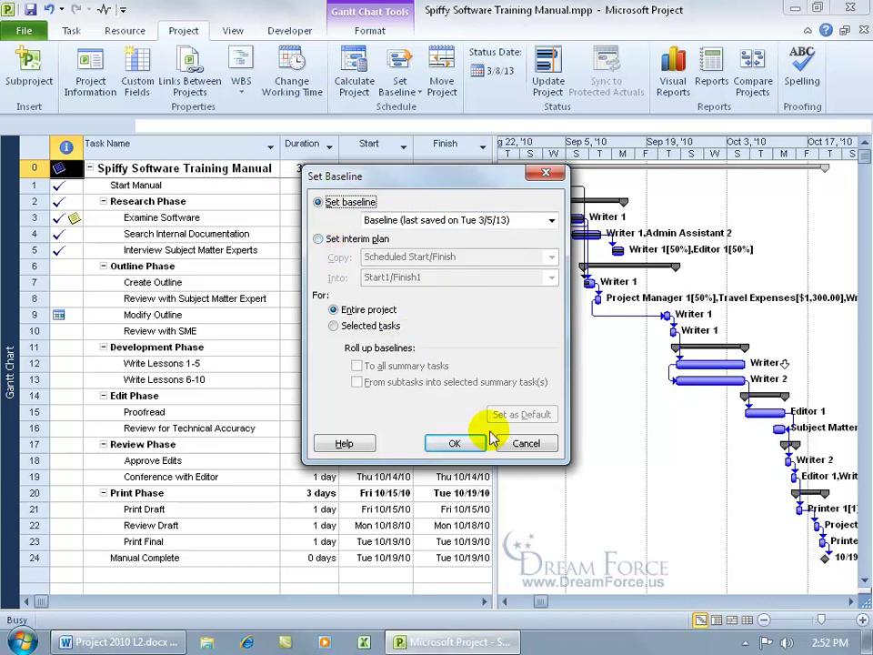
click(466, 443)
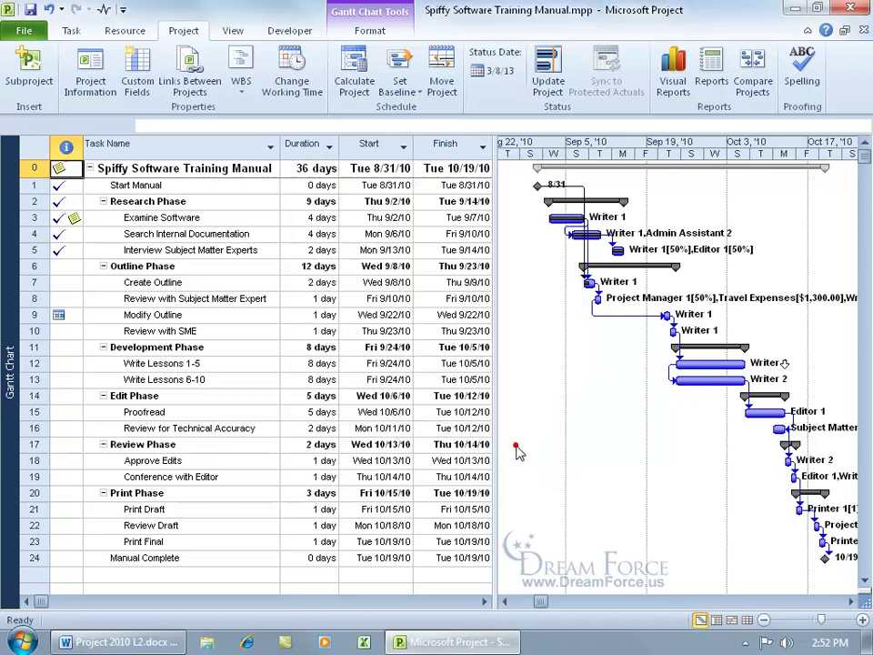
Save the Spiffy Software Training Manual project file.
click(30, 10)
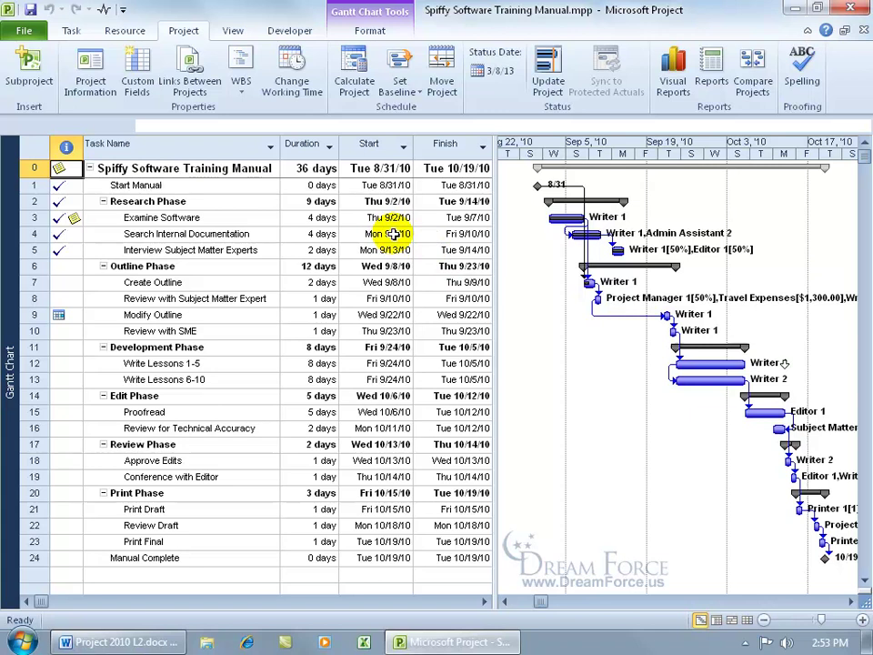
click(31, 13)
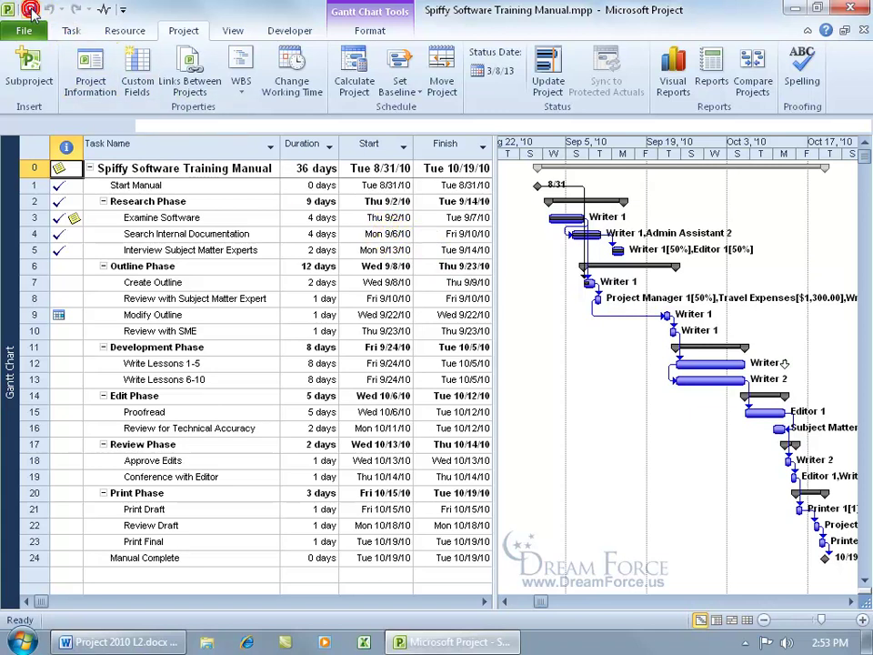
Set an interim plan copying Scheduled Start/Finish into Start1/Finish1 for the entire project.
click(411, 99)
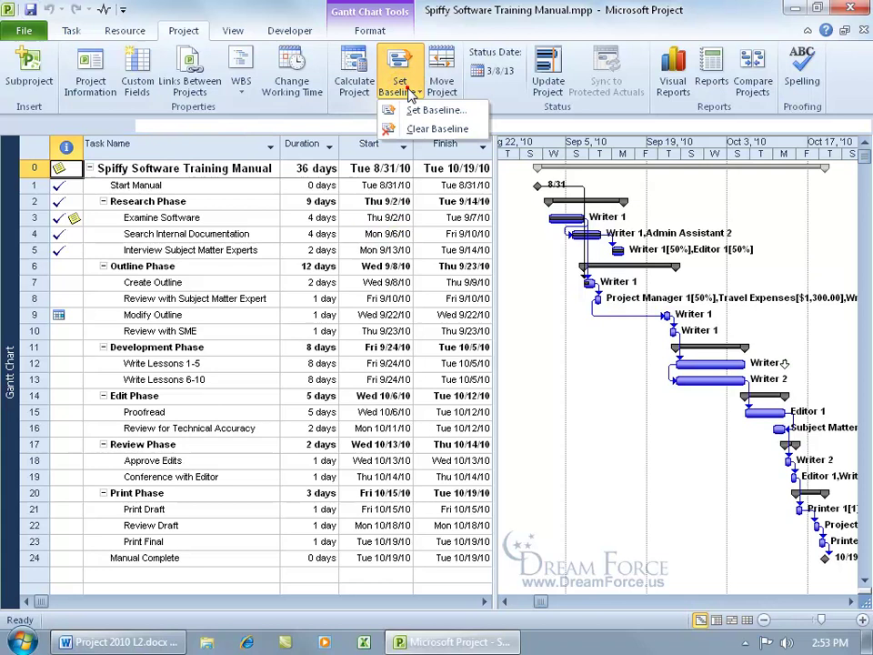
click(413, 111)
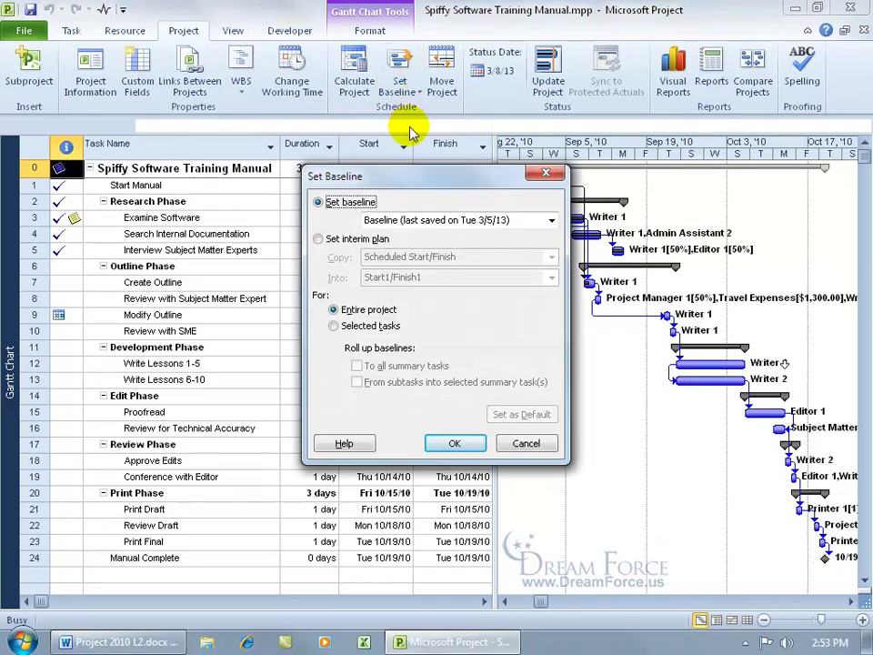
click(318, 239)
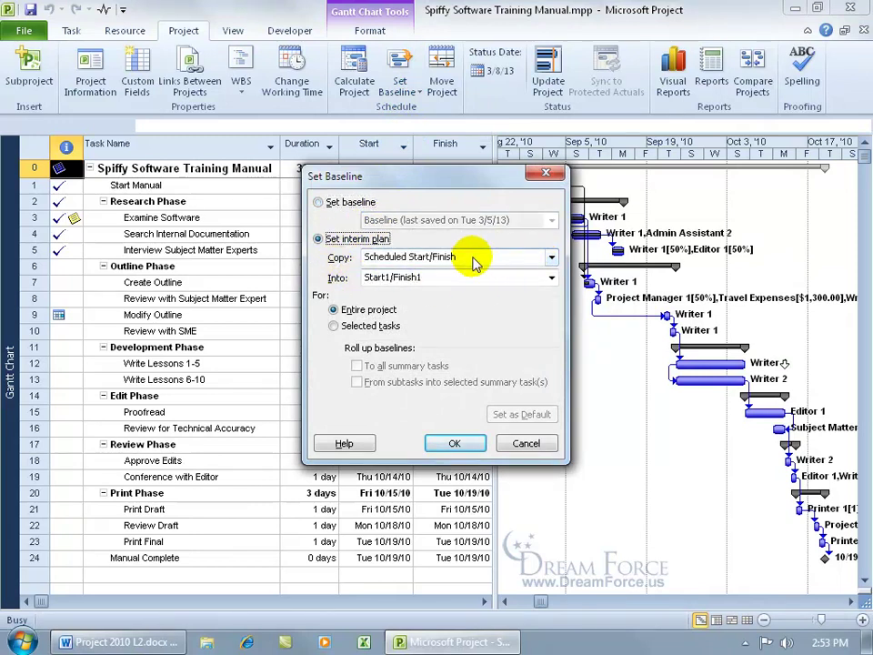
click(552, 261)
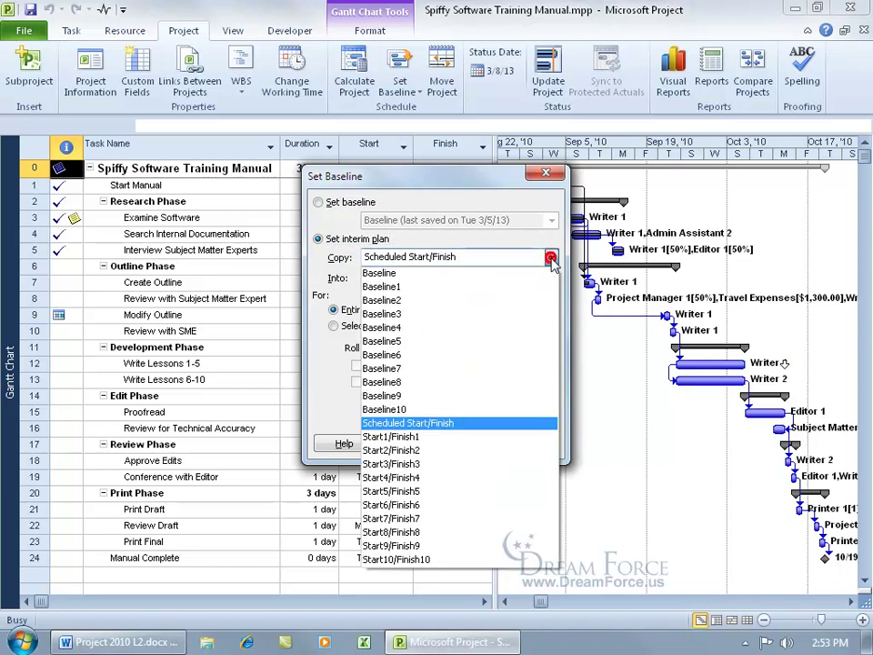
click(552, 259)
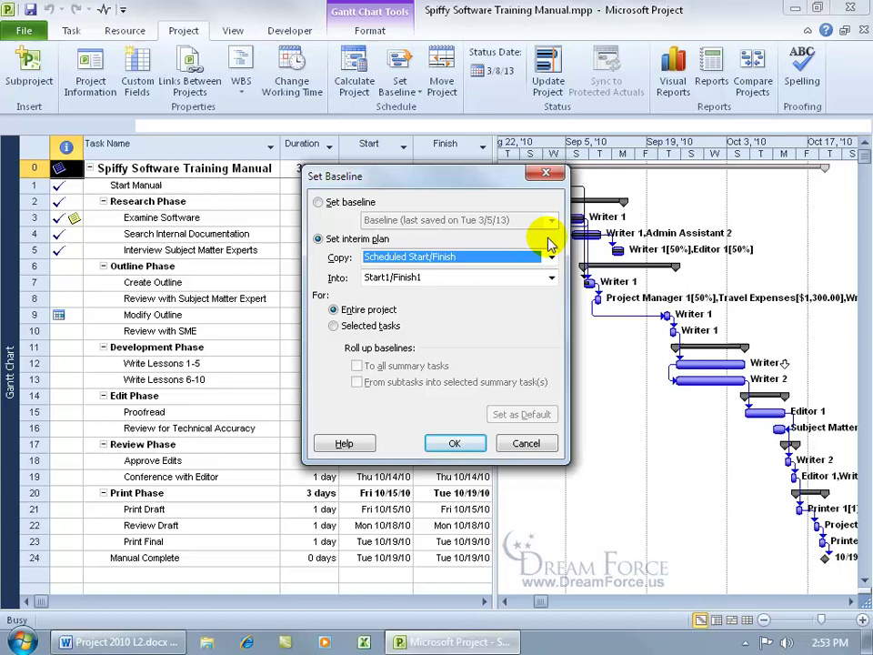
click(552, 278)
click(552, 279)
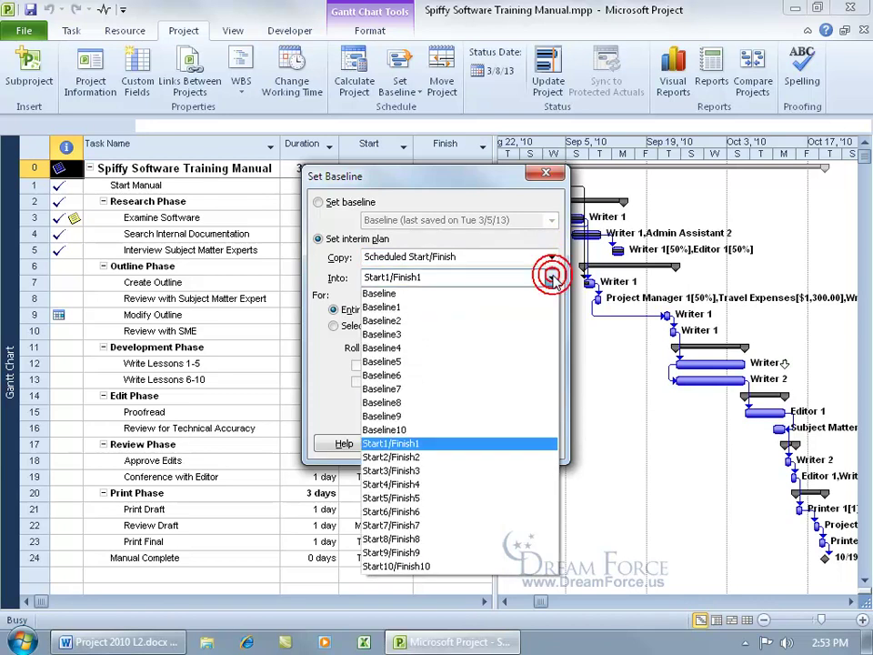
click(411, 444)
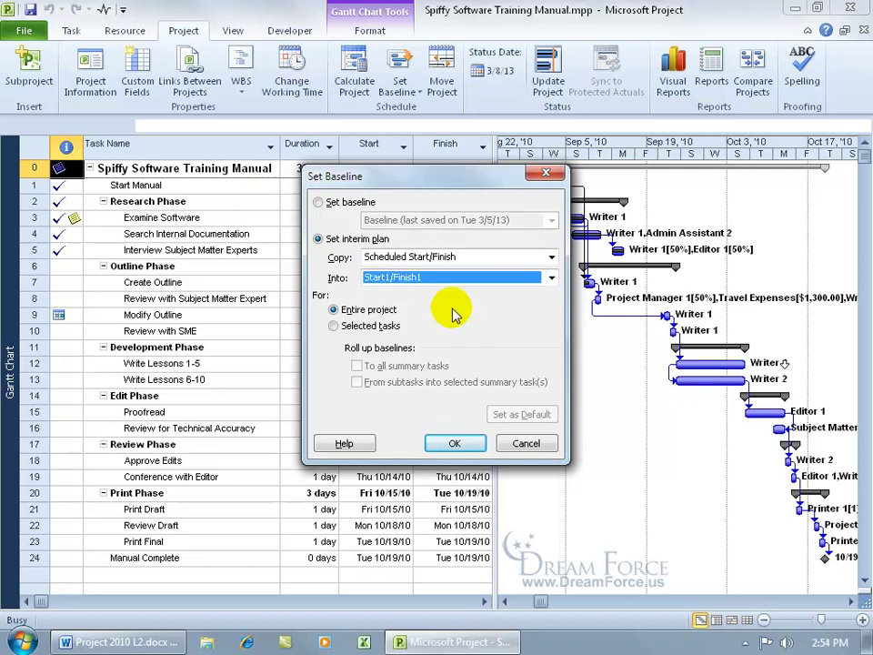
click(475, 446)
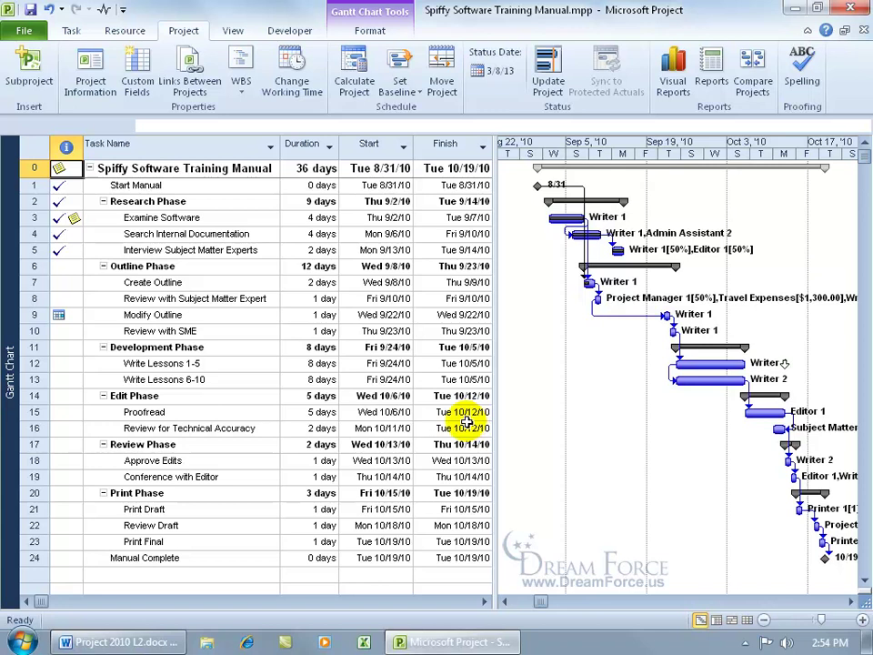
Mark Create Outline 100% complete and change its start date to Thu 9/9/10.
click(182, 282)
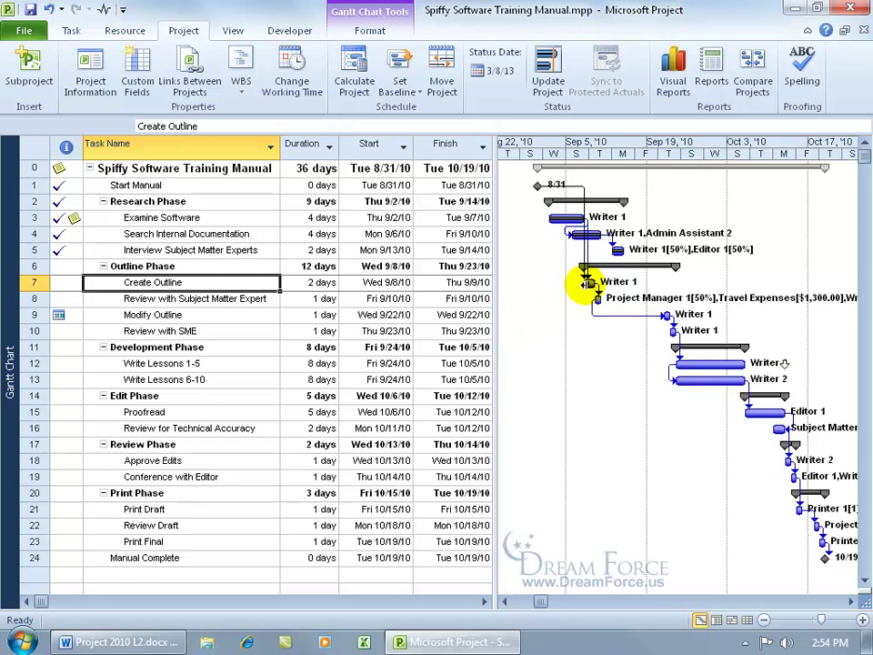
mouse_move(585, 283)
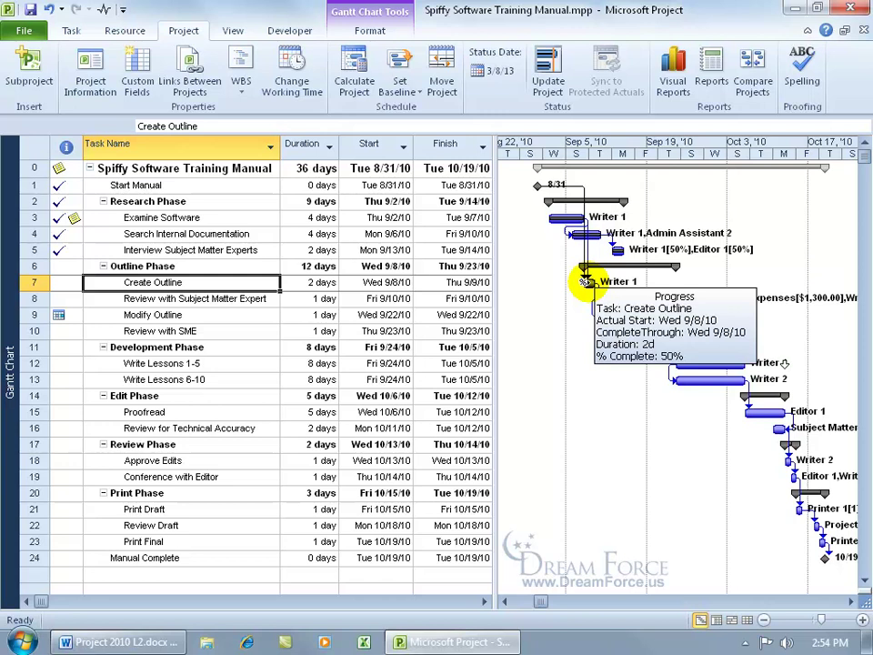
right_click(242, 286)
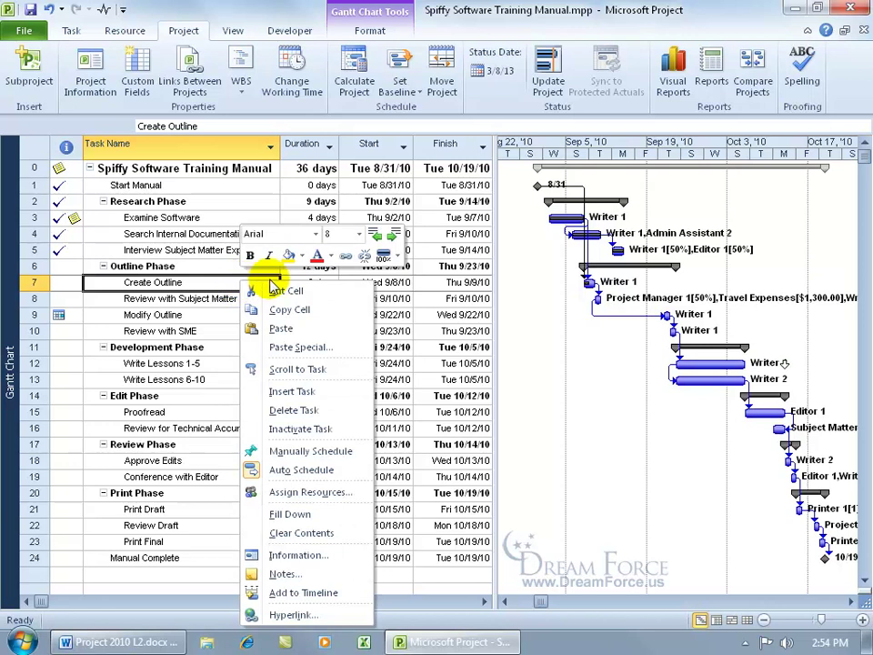
click(384, 259)
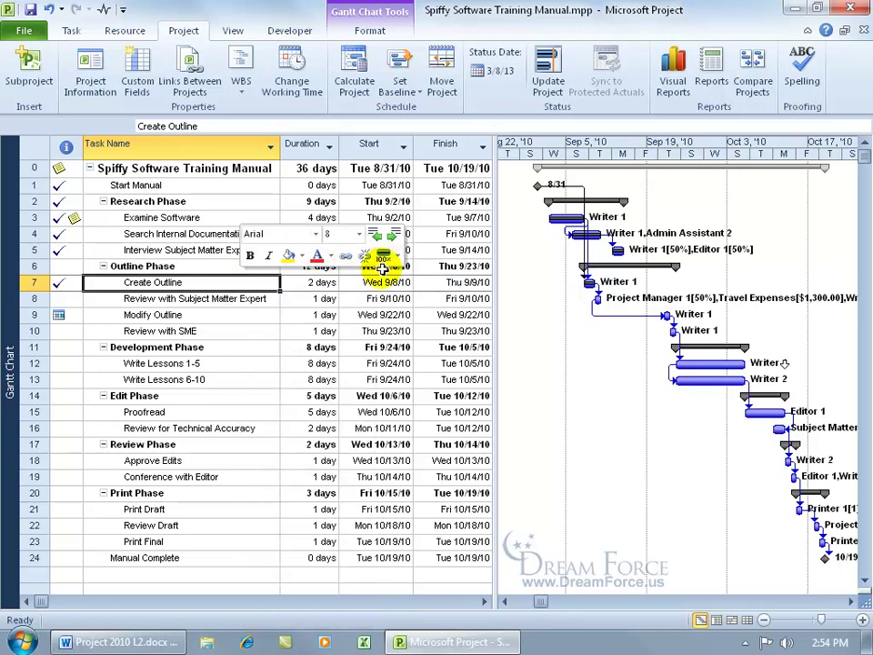
click(377, 283)
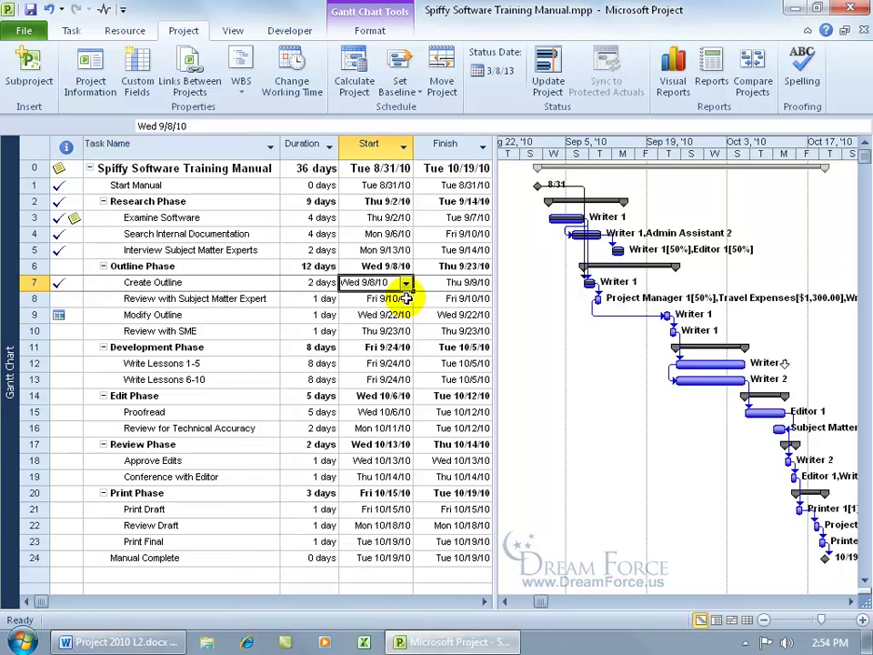
click(406, 284)
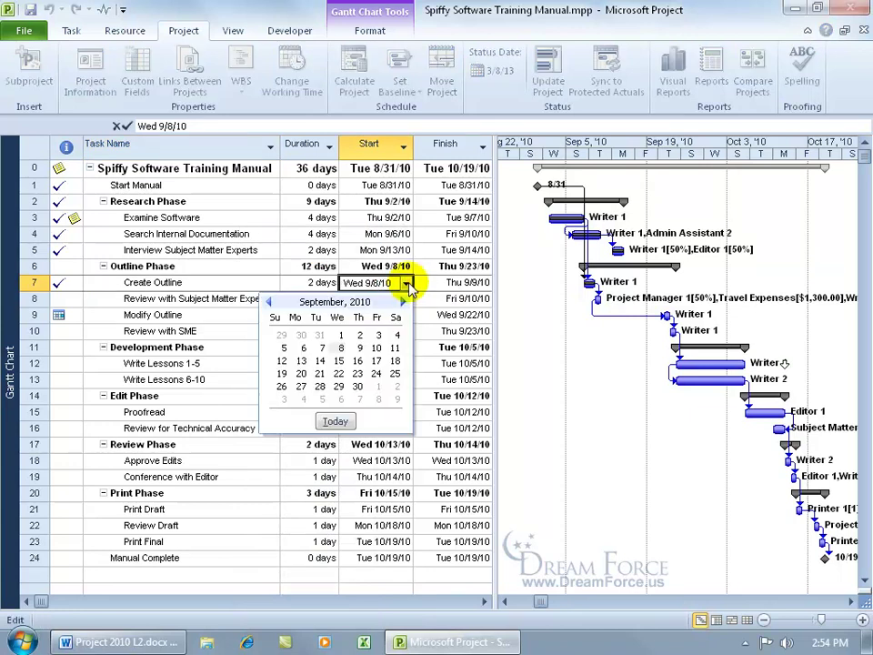
click(359, 348)
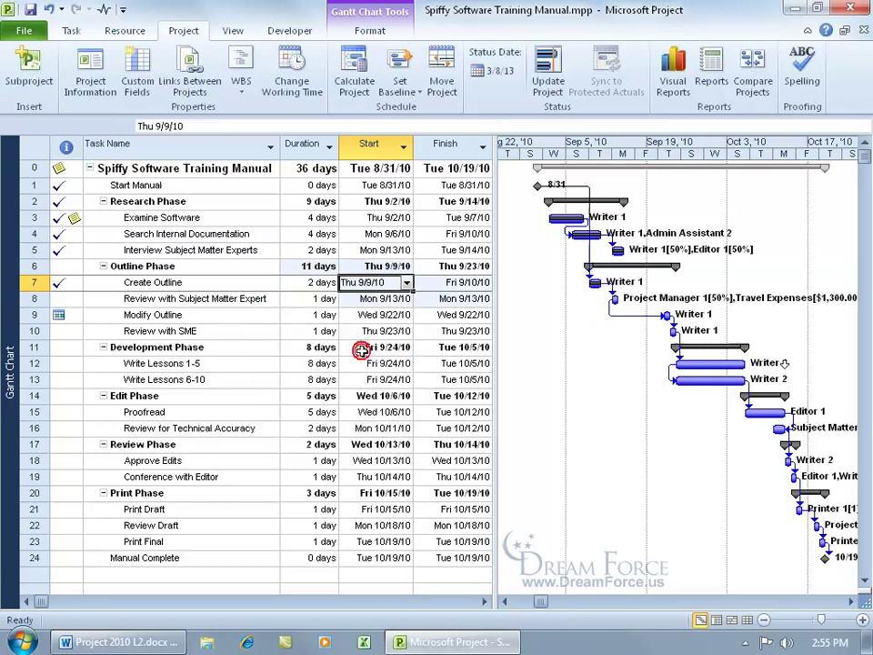
Mark Review with Subject Matter Expert 100% complete.
click(212, 299)
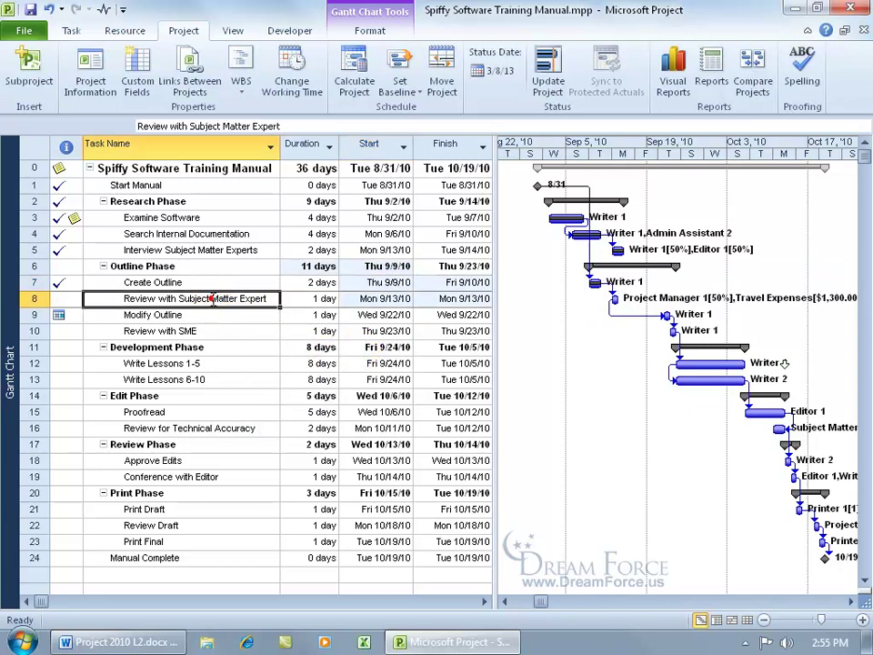
right_click(221, 291)
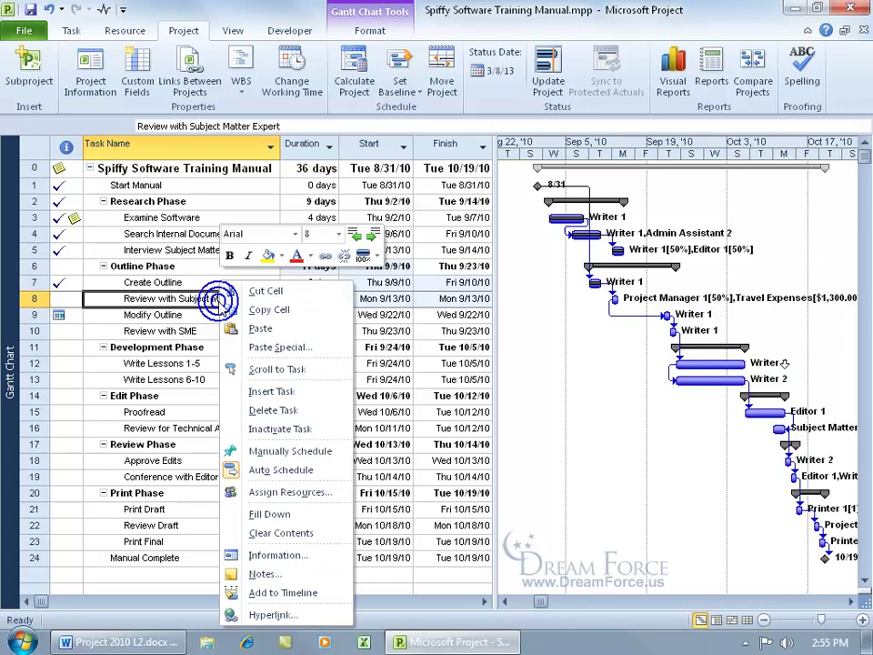
click(360, 257)
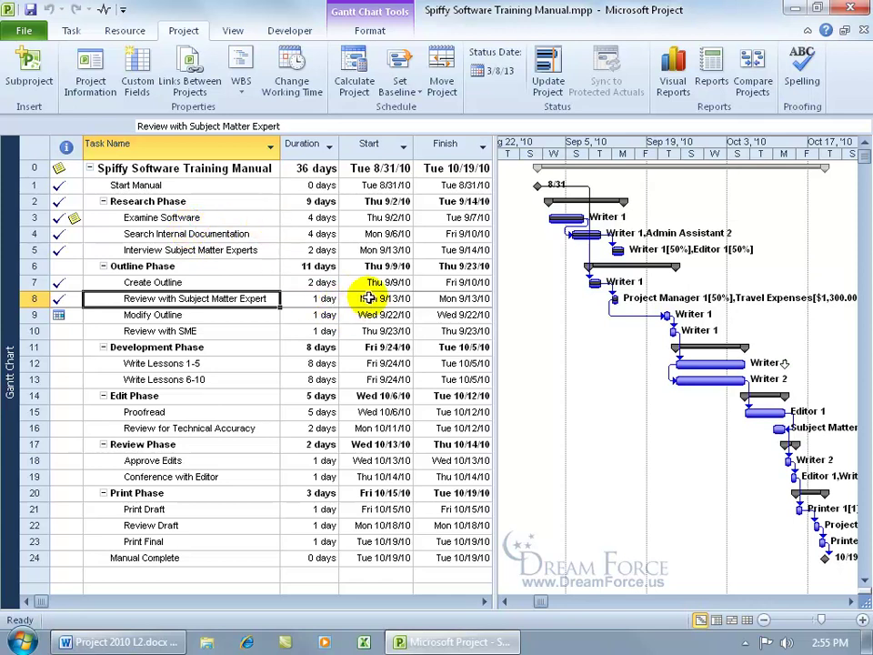
Set an interim plan copying Scheduled Start/Finish into Start2/Finish2 for the entire project.
click(399, 87)
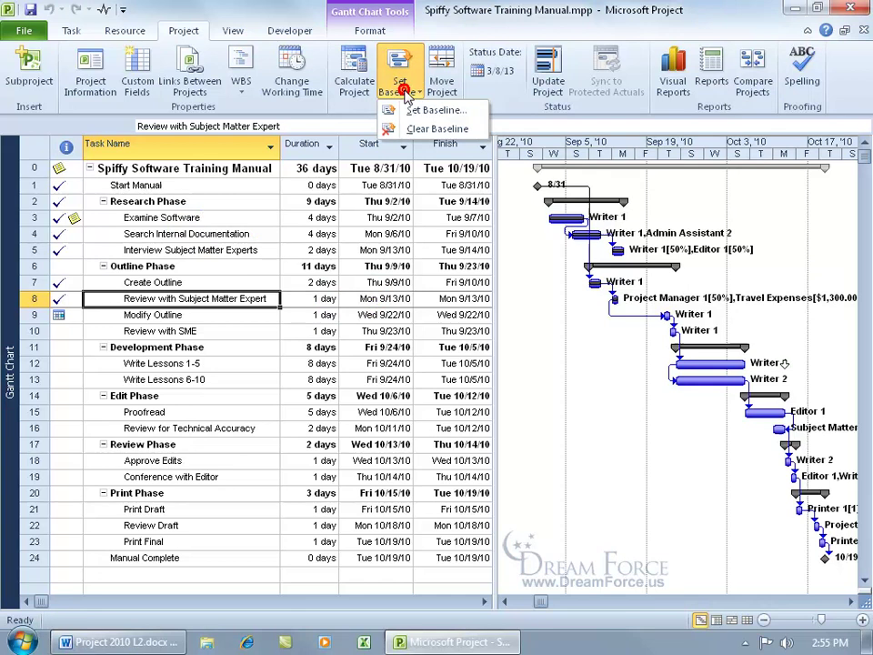
click(406, 110)
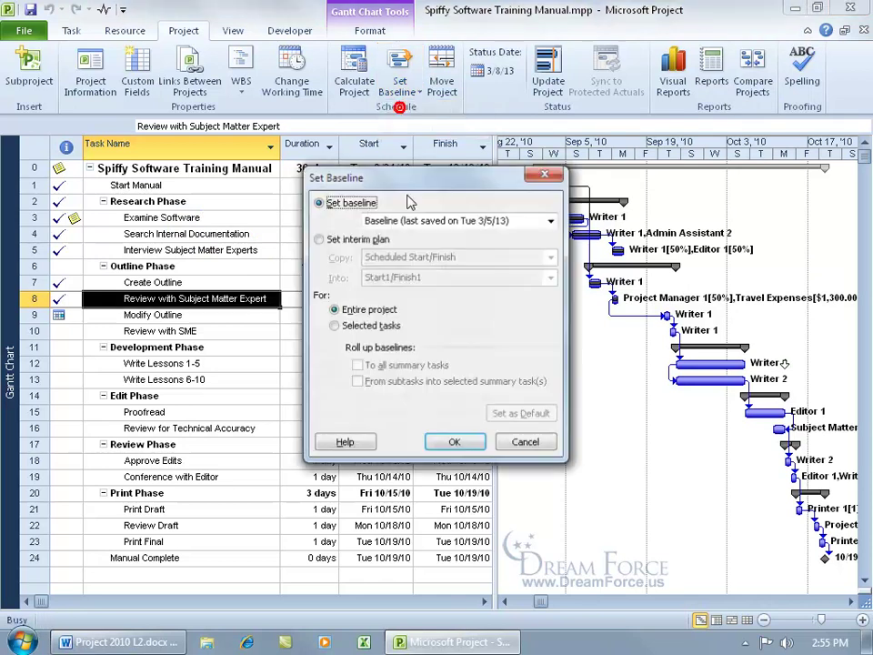
click(344, 239)
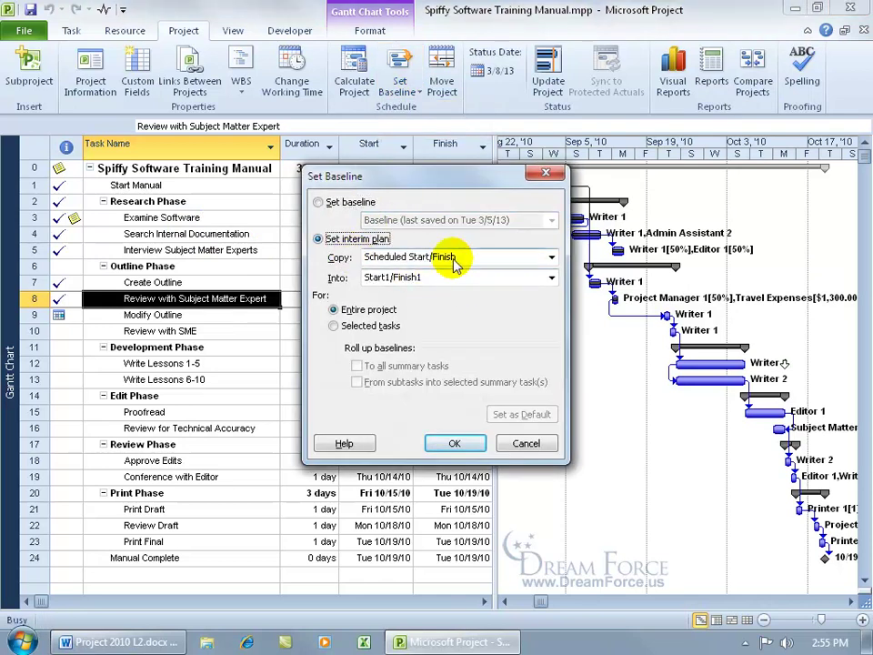
drag(445, 179, 629, 218)
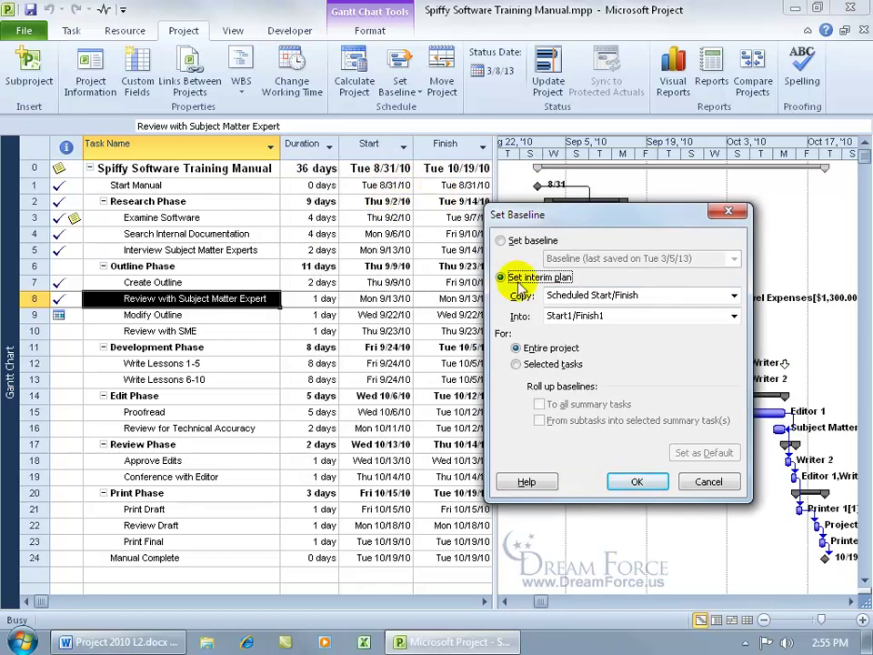
click(717, 324)
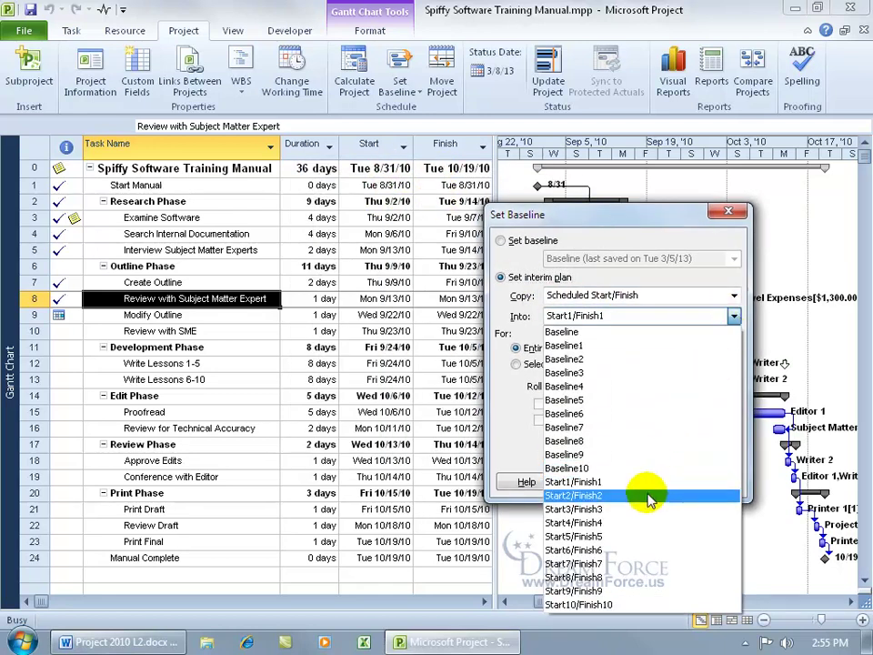
click(596, 495)
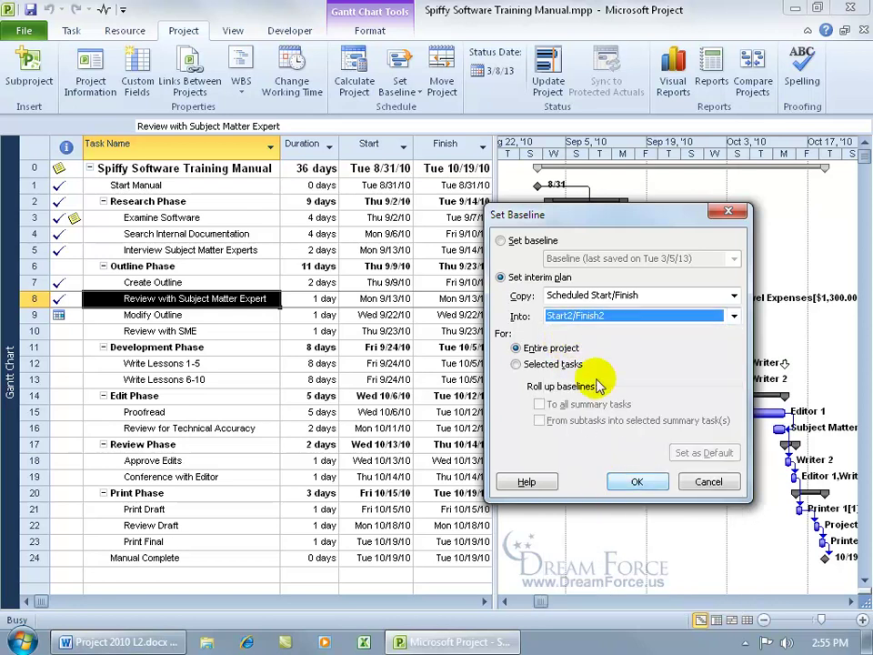
click(637, 485)
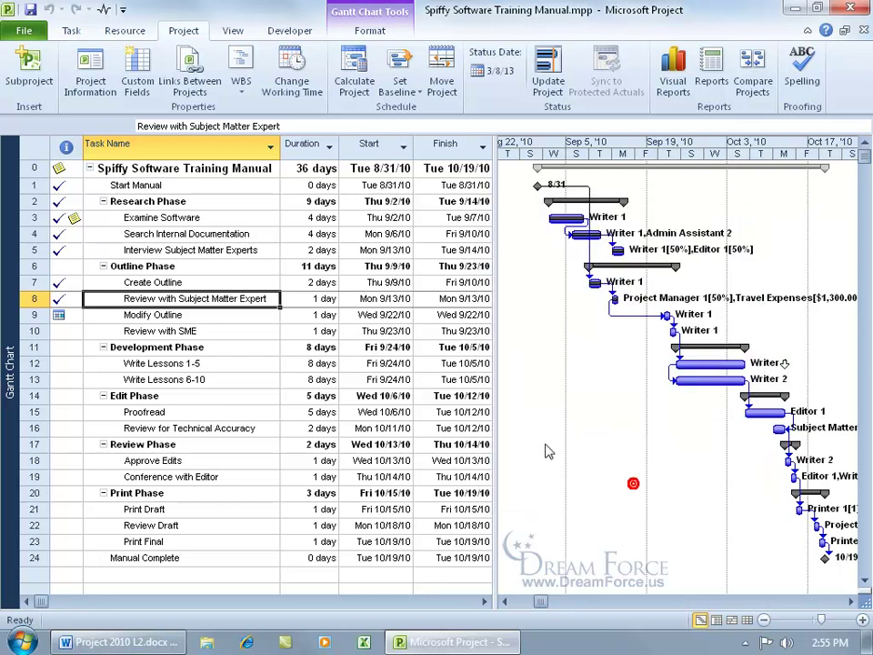